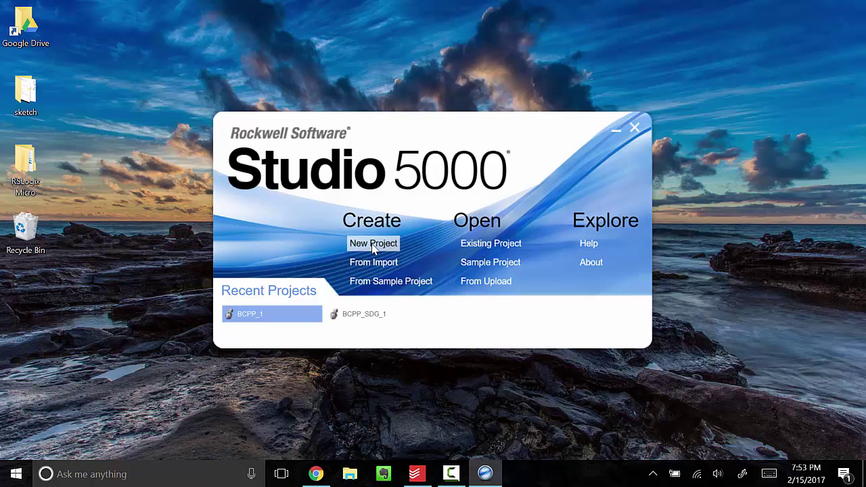
Step: Start a new project and select the 1769-L30ER CompactLogix 5370 controller
click(373, 244)
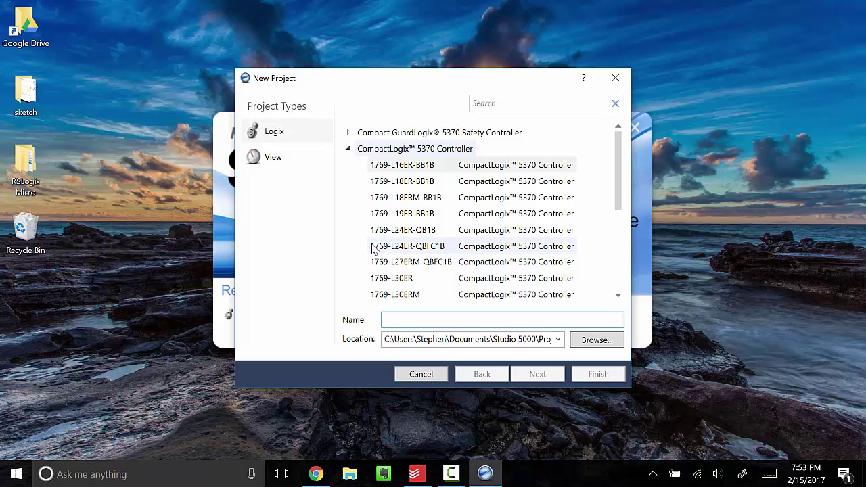
click(348, 149)
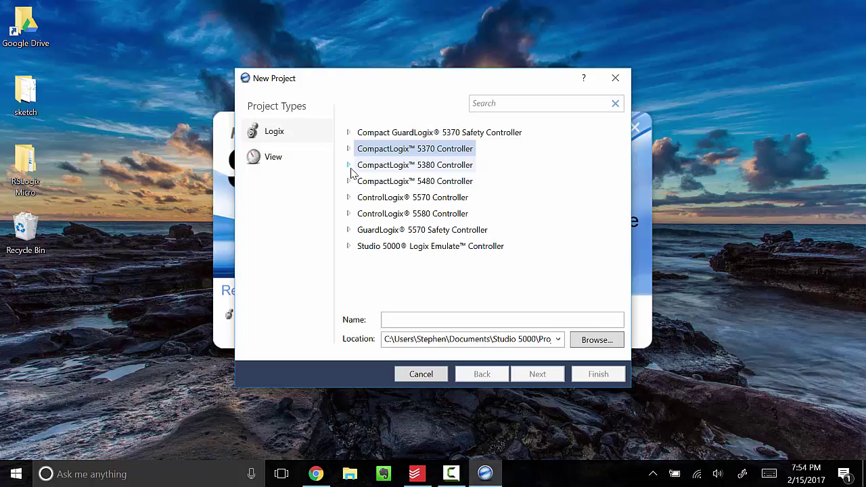
click(349, 149)
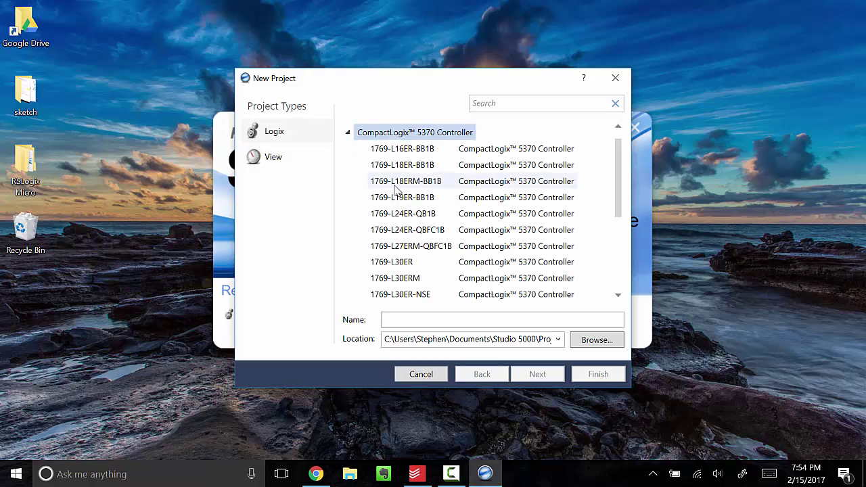
scroll(397, 189, down, 1)
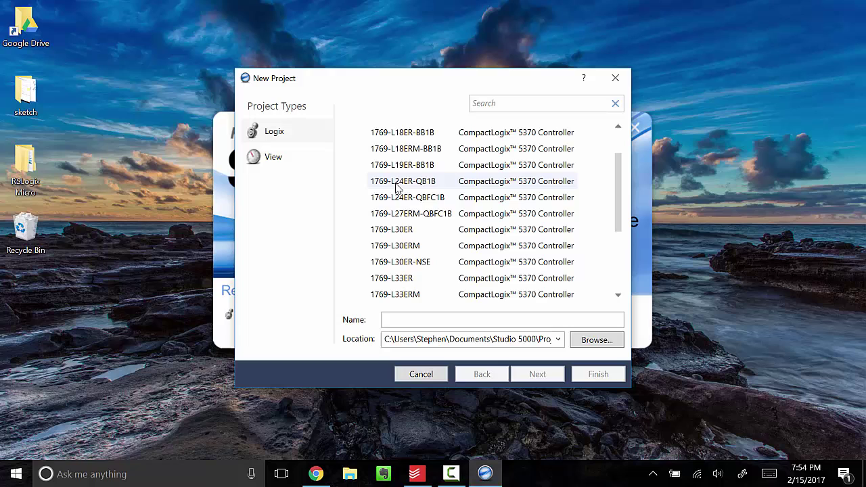
click(411, 234)
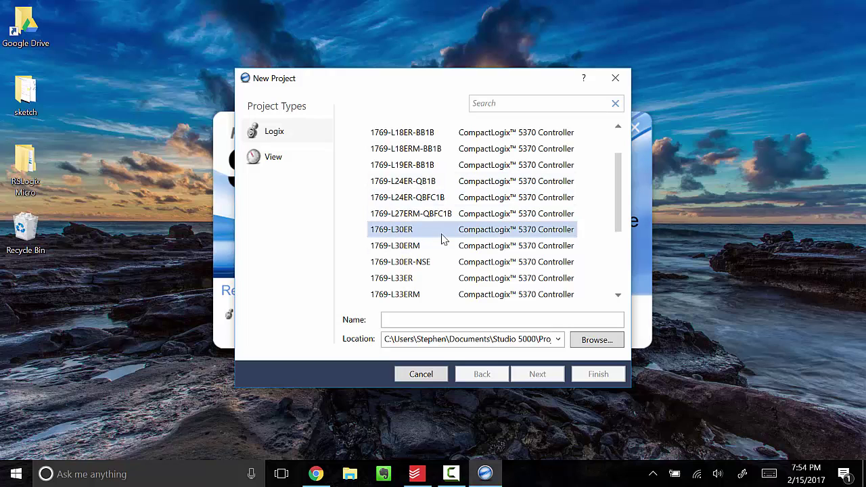
Step: Name the project BCPP_Module2_Lesson1
click(491, 318)
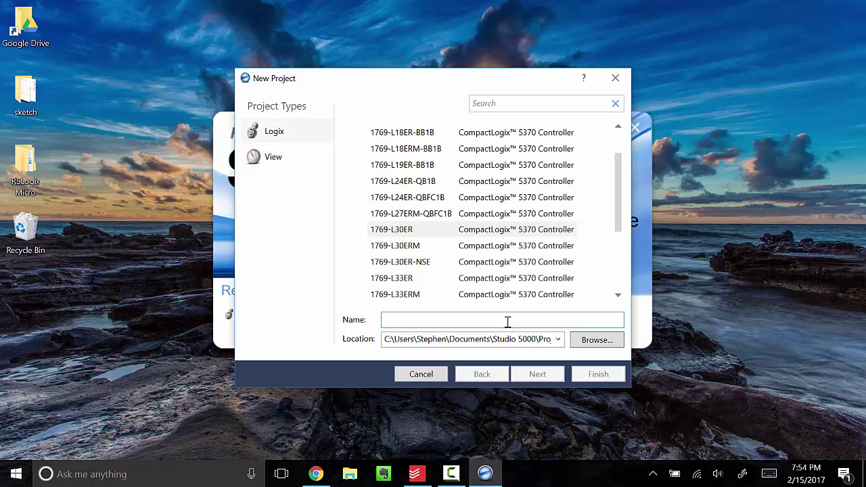
text(BC)
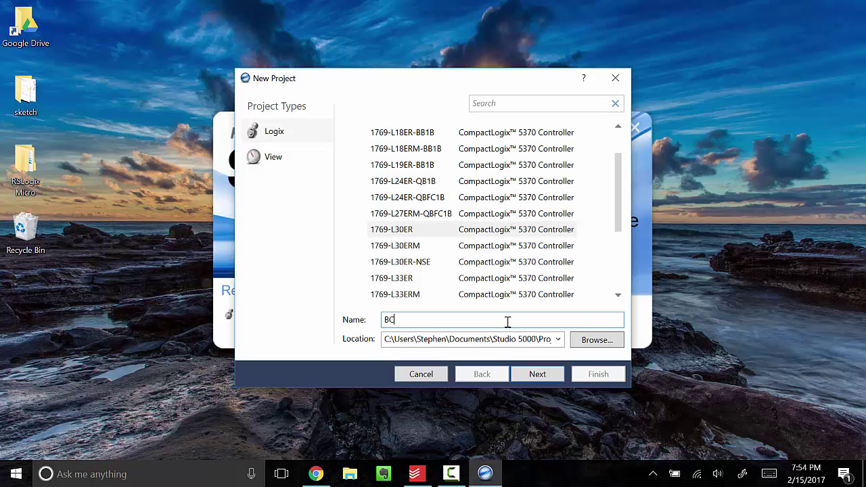
text(PP_)
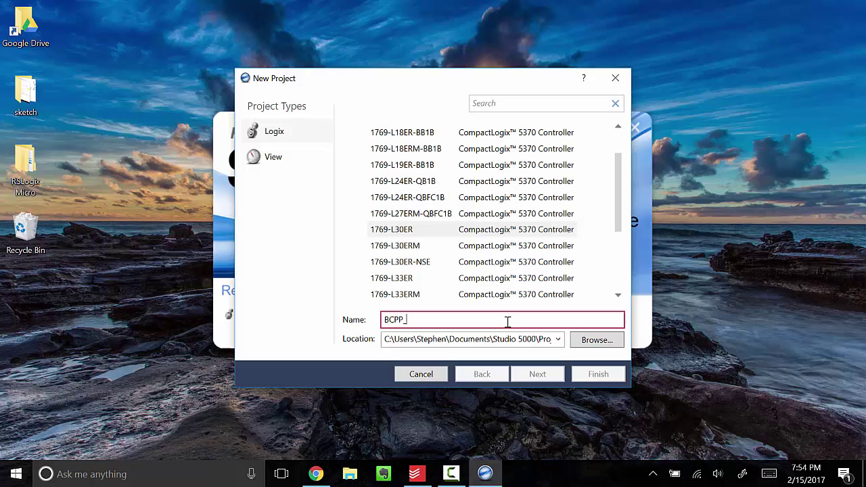
text(Module1)
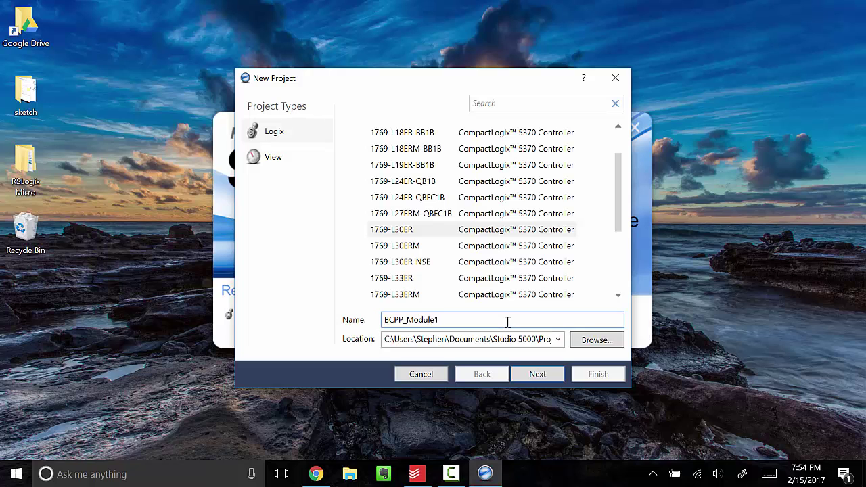
key(BackSpace)
text(2_Less)
text(on1)
Step: Keep revision 30 with No Protection and finish creating the project
click(538, 374)
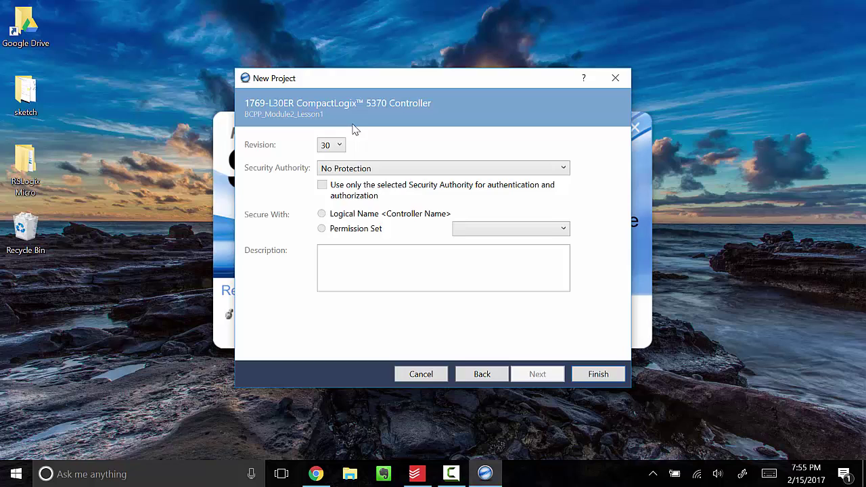
click(340, 146)
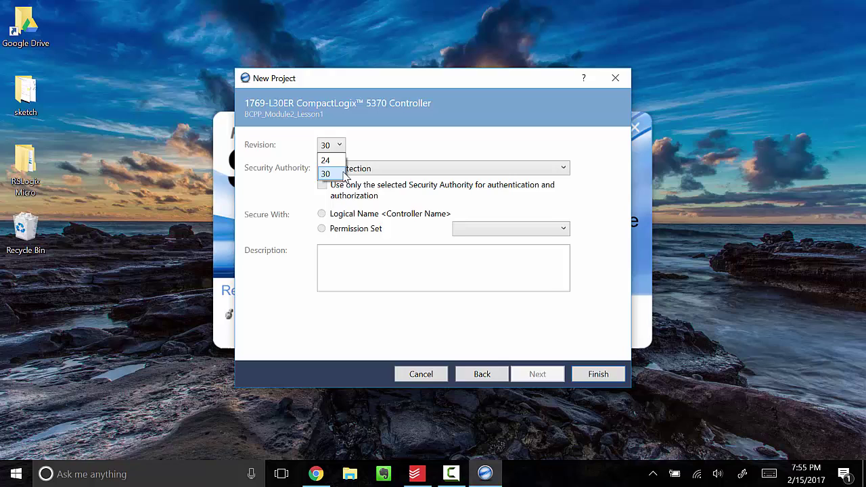
click(369, 153)
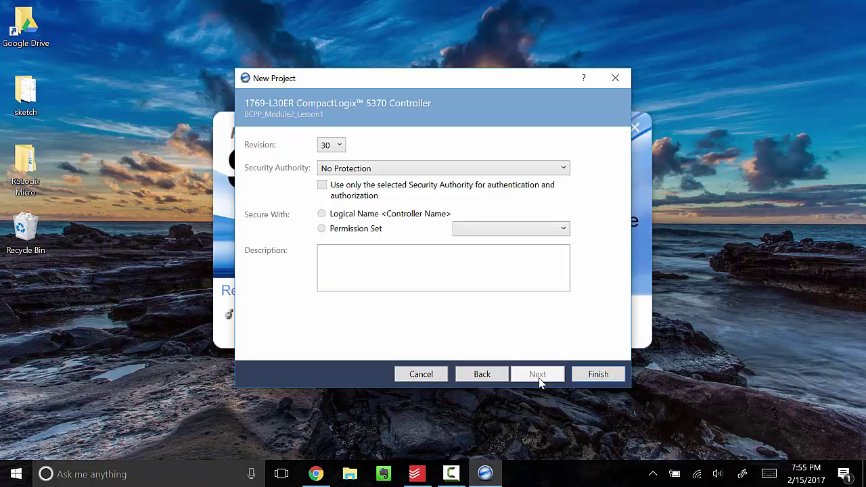
click(583, 376)
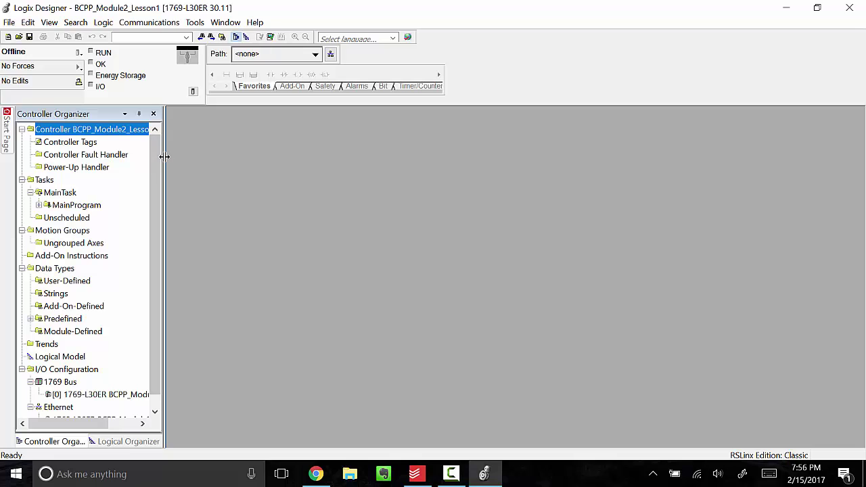
Step: Widen the Controller Organizer and delete MainProgram with its MainRoutine from MainTask
drag(162, 157, 201, 176)
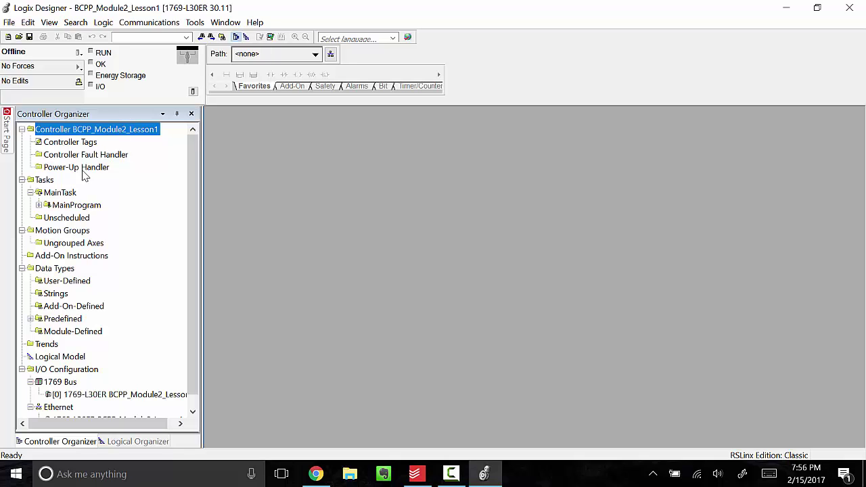
click(52, 195)
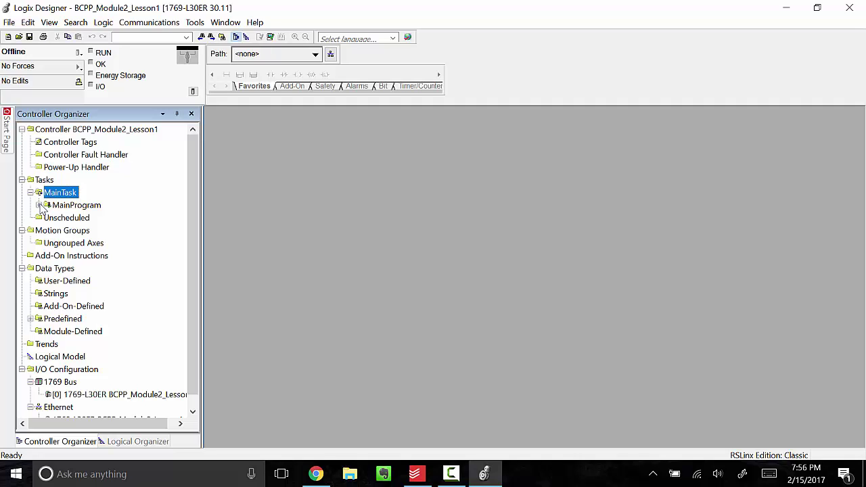
click(40, 205)
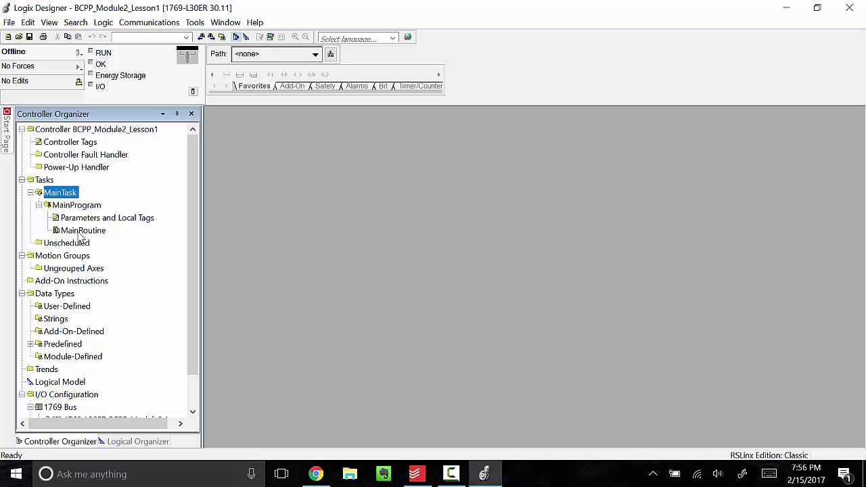
click(77, 206)
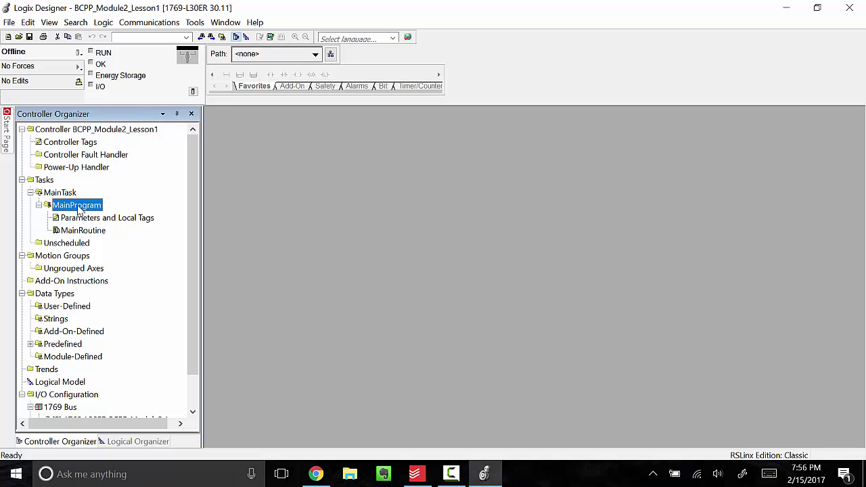
right_click(78, 210)
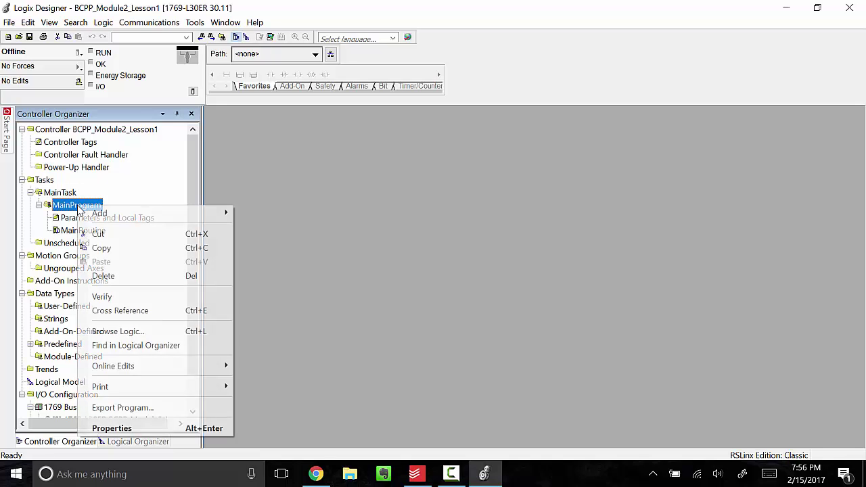
click(104, 276)
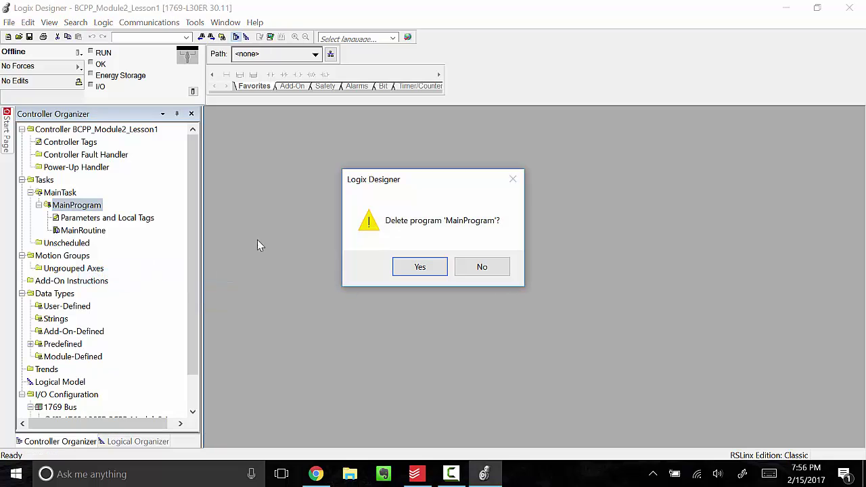
click(438, 269)
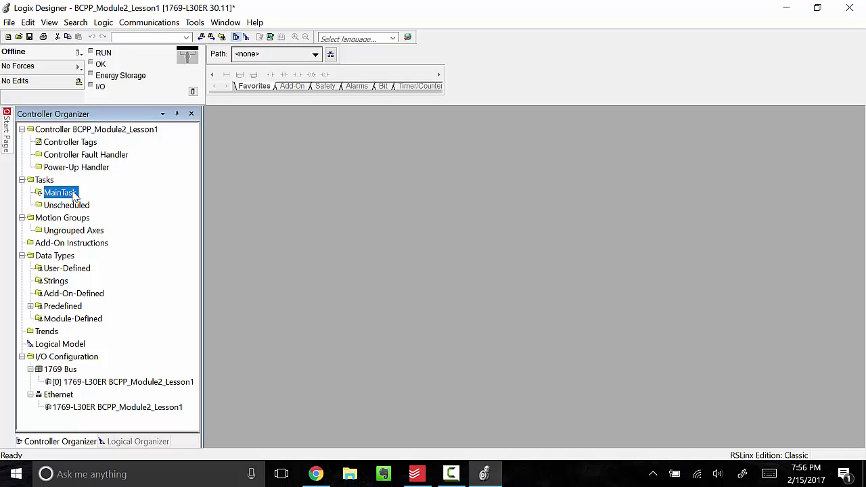
Step: Add a new program named Program1 under MainTask
right_click(75, 196)
mouse_move(95, 199)
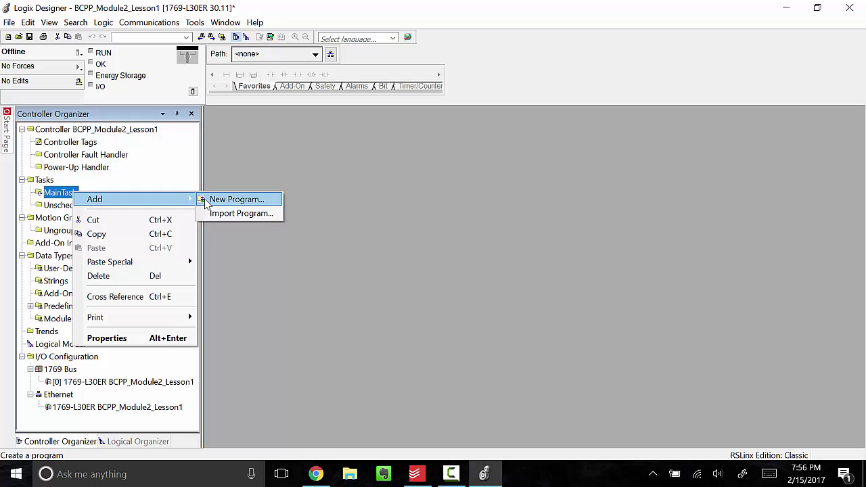
click(205, 199)
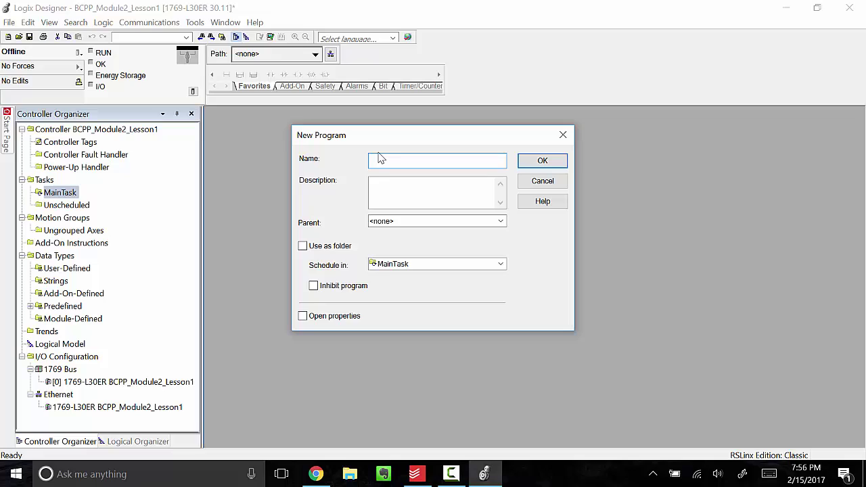
text(Program1)
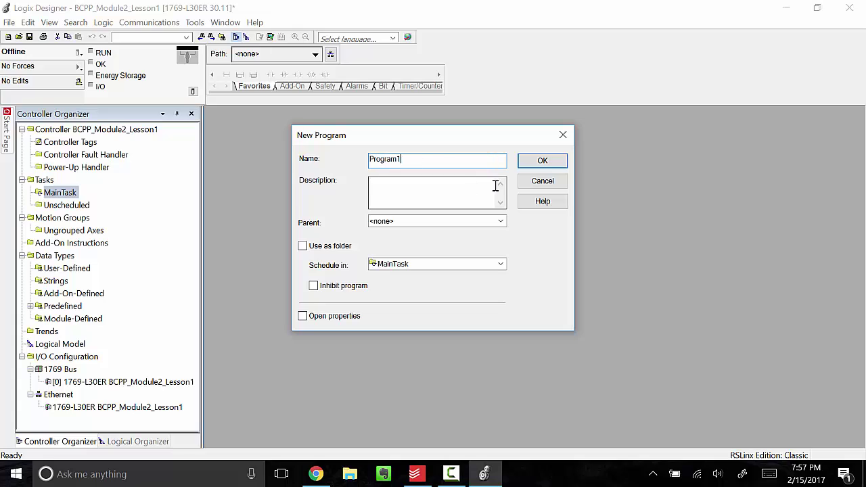
click(543, 161)
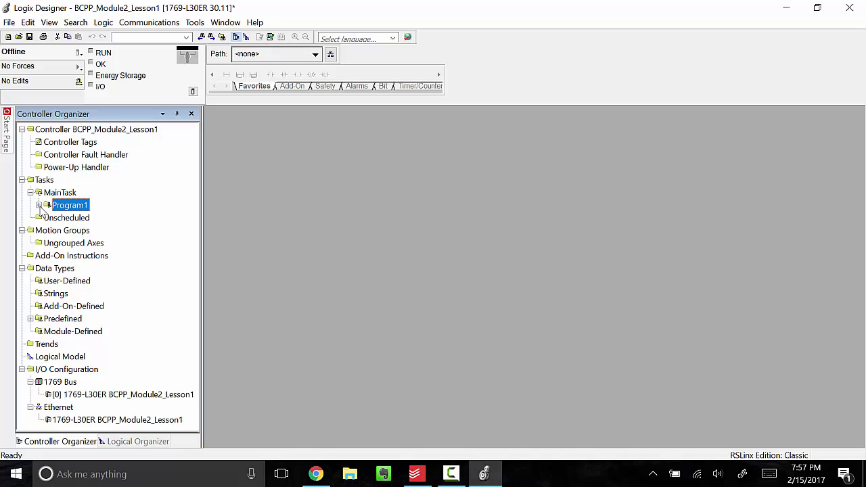
Step: Expand Program1 and bring up its New Routine dialog
click(39, 205)
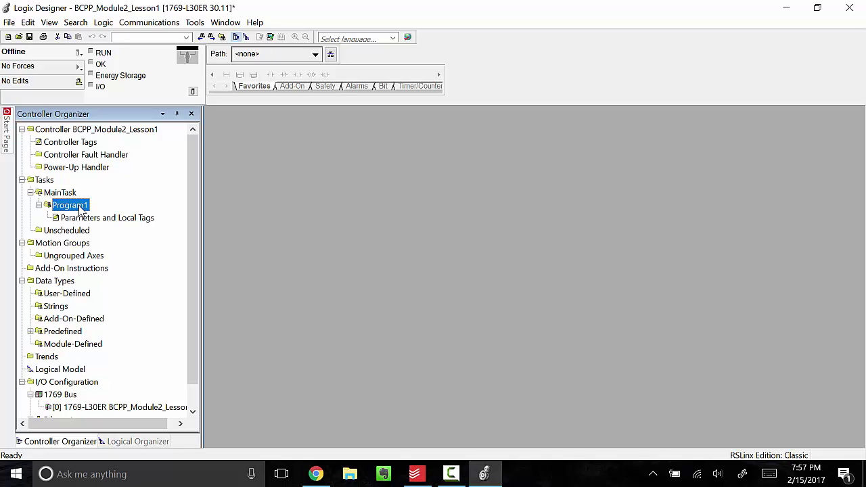
right_click(79, 207)
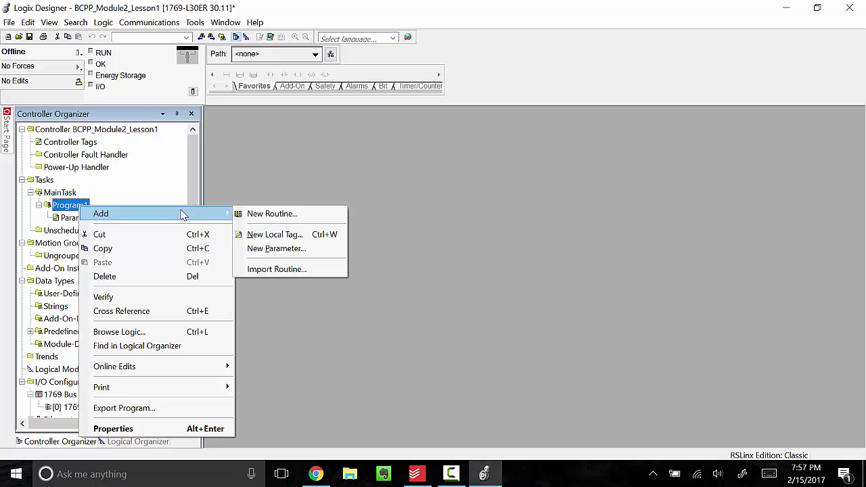
mouse_move(156, 213)
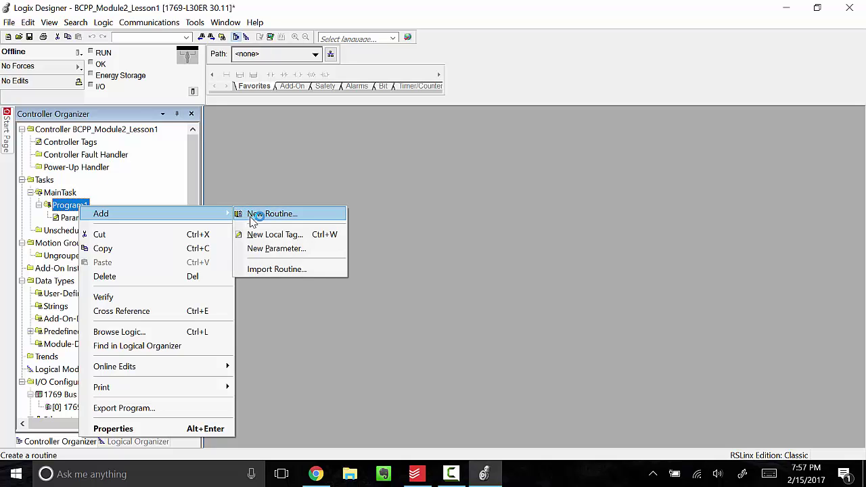
click(252, 214)
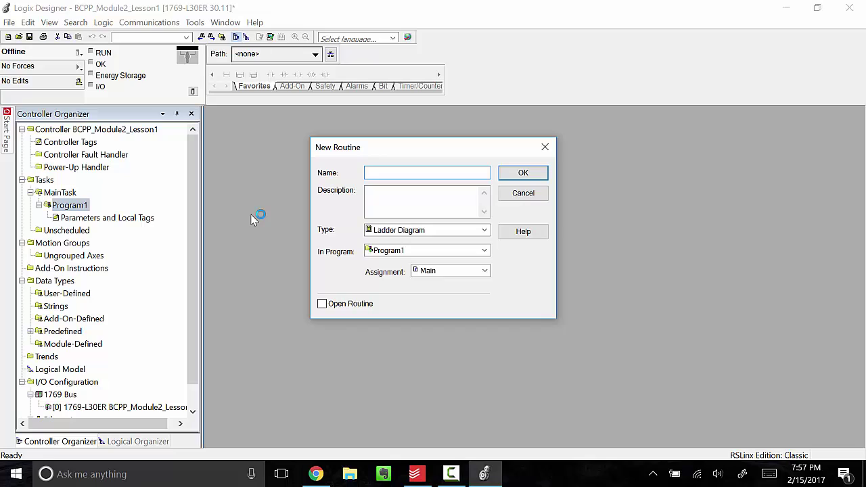
Step: Name the routine Routine1 and keep Ladder Diagram as its type
text(Rou)
text(tni)
key(BackSpace)
key(BackSpace)
text(ine)
text(1)
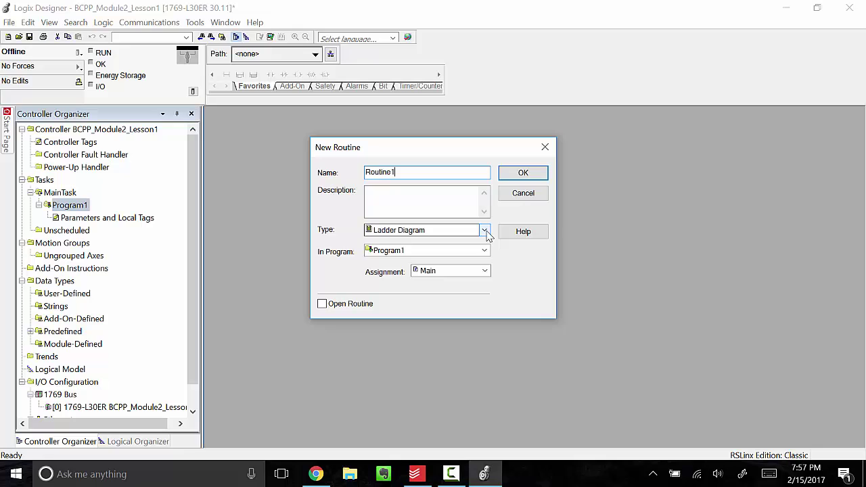
click(485, 231)
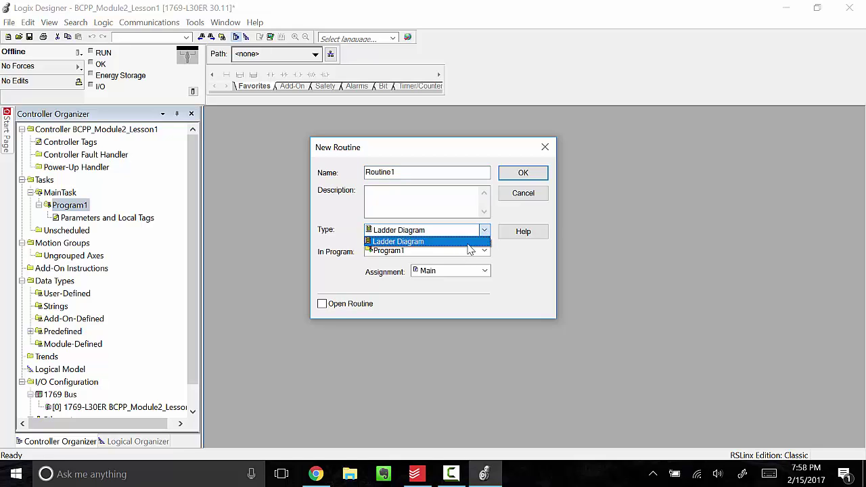
click(498, 226)
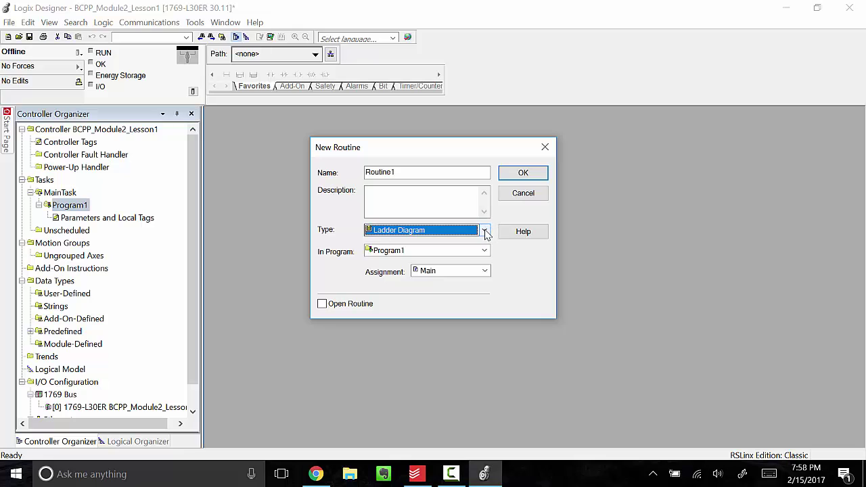
click(486, 231)
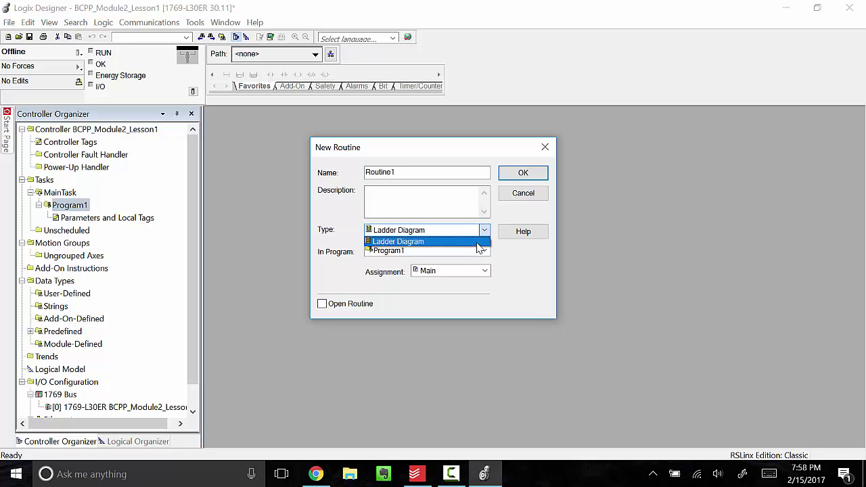
click(507, 219)
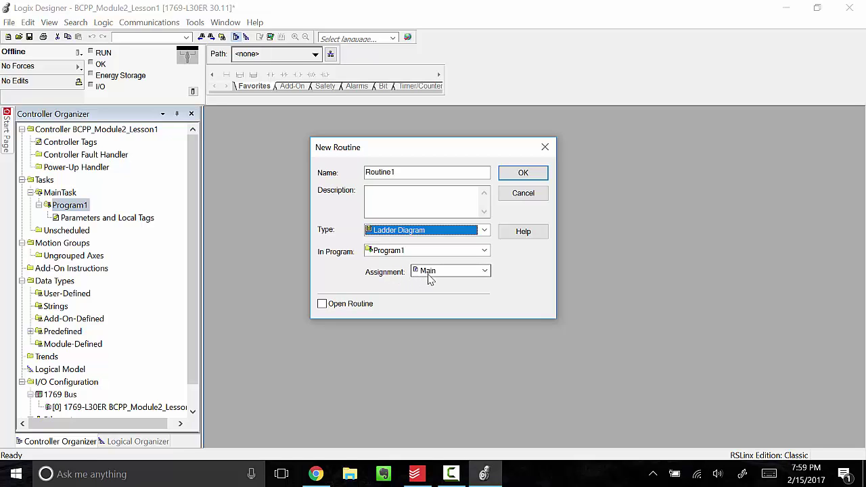
click(431, 274)
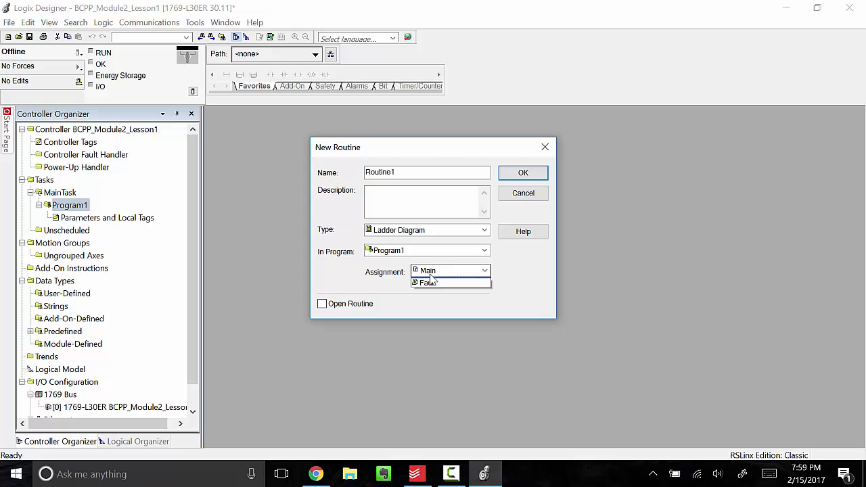
click(455, 292)
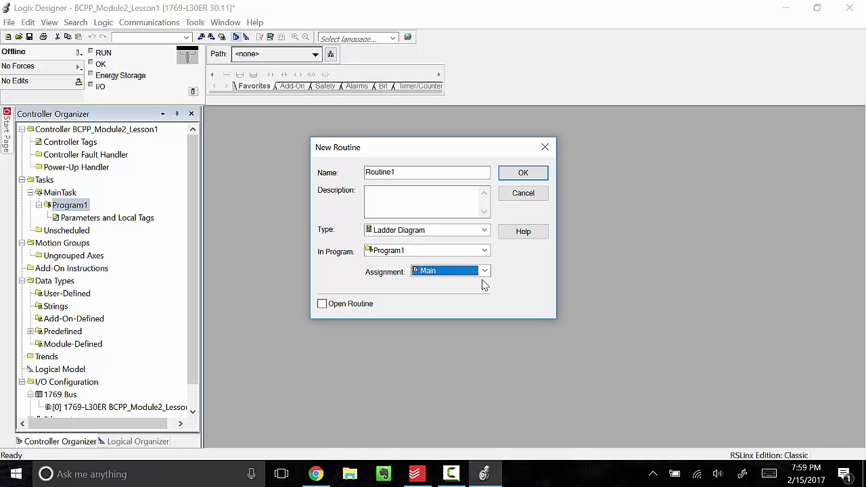
Step: Set Routine1's assignment to Main and create it in Program1
click(485, 270)
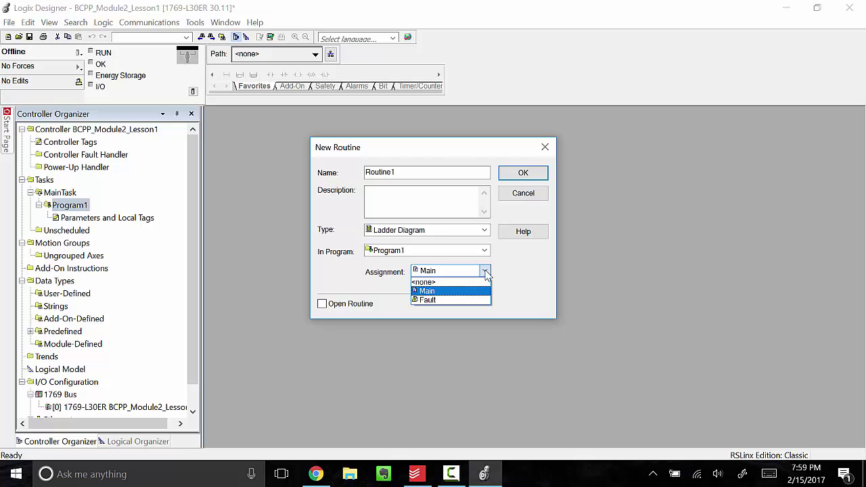
click(473, 282)
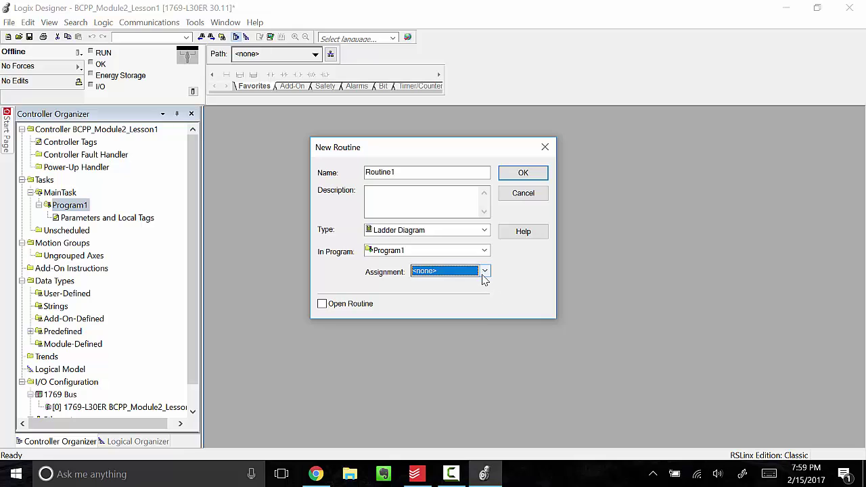
click(484, 274)
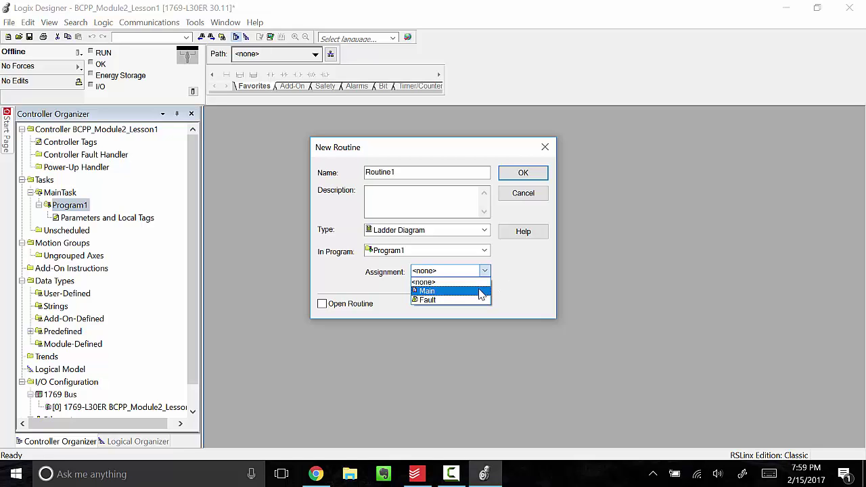
click(483, 291)
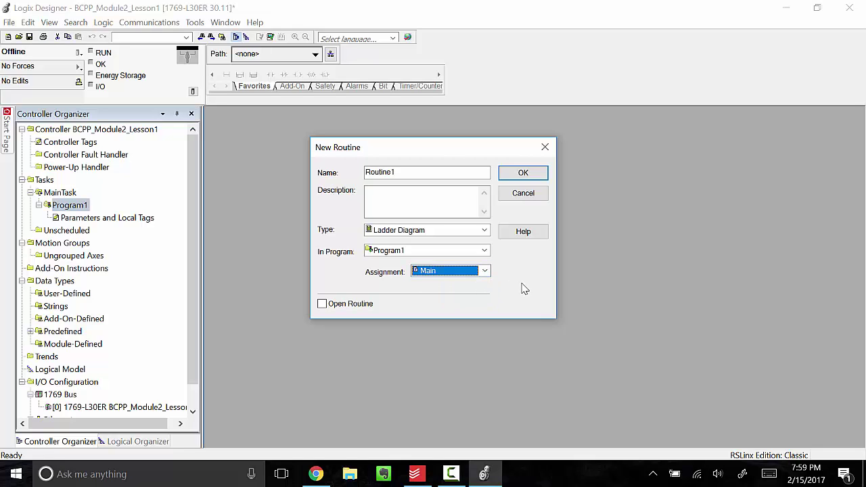
click(523, 173)
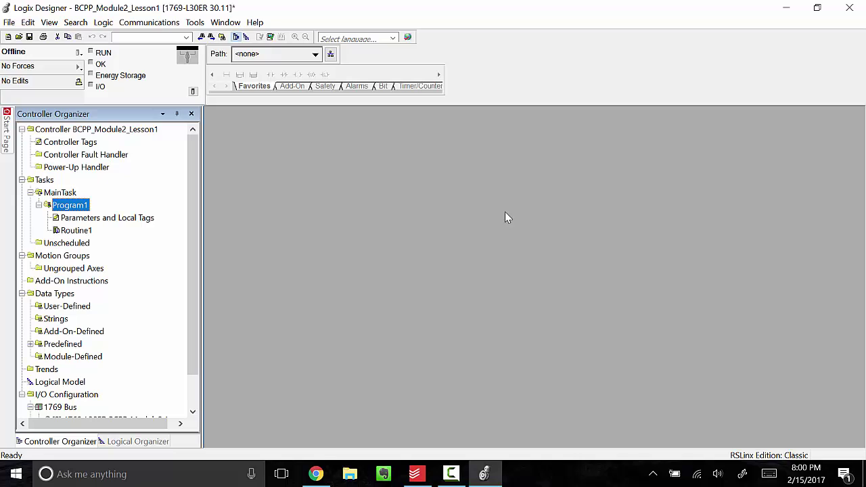
Step: Open Routine1 and place an XIC contact and an OTE coil on rung 0
double_click(88, 231)
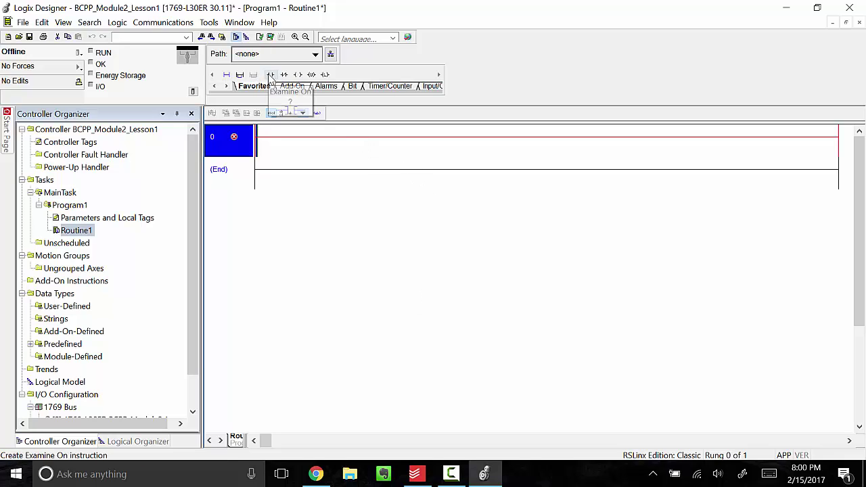
drag(269, 79, 264, 144)
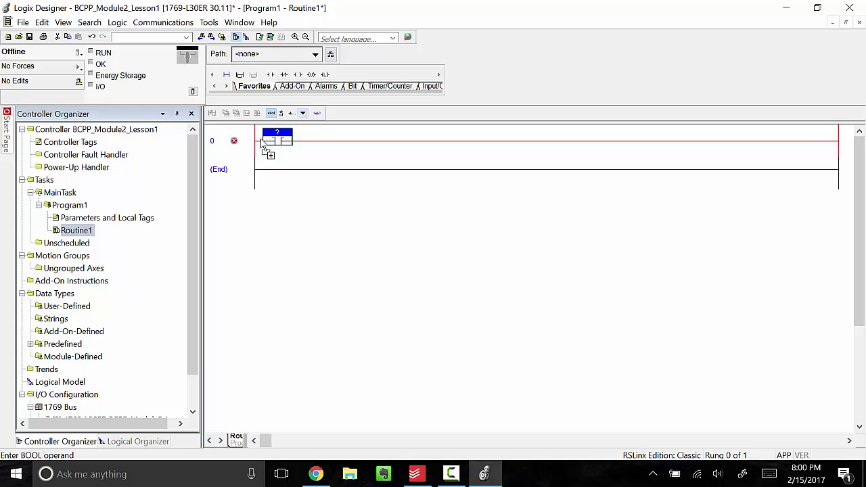
drag(298, 74, 300, 143)
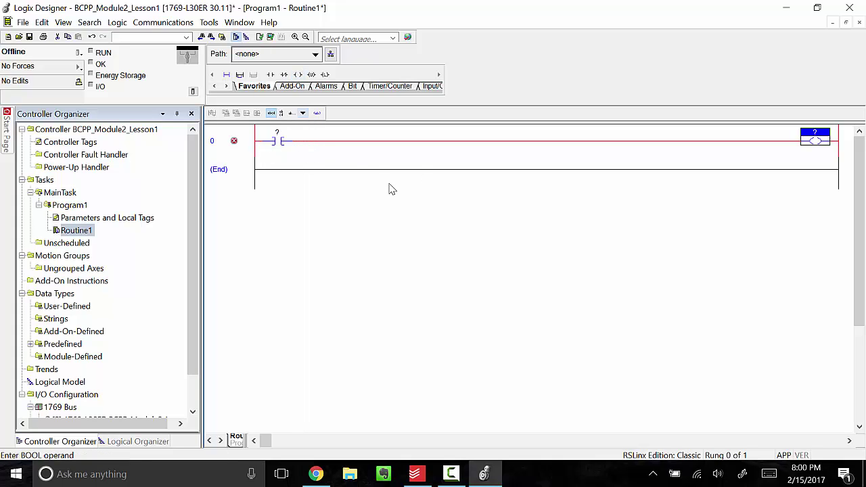
double_click(279, 133)
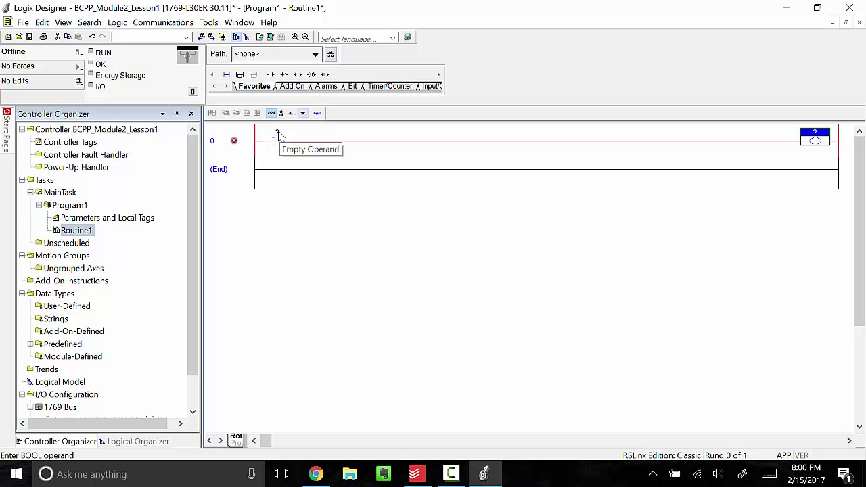
Step: Enter Input1 as the contact's operand and create it as a controller-scoped BOOL tag
double_click(278, 133)
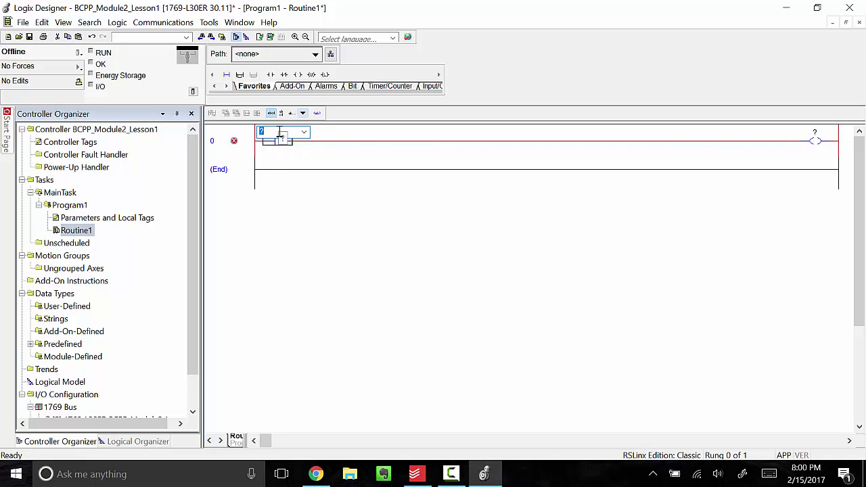
key(BackSpace)
text(In)
text(put1)
key(Return)
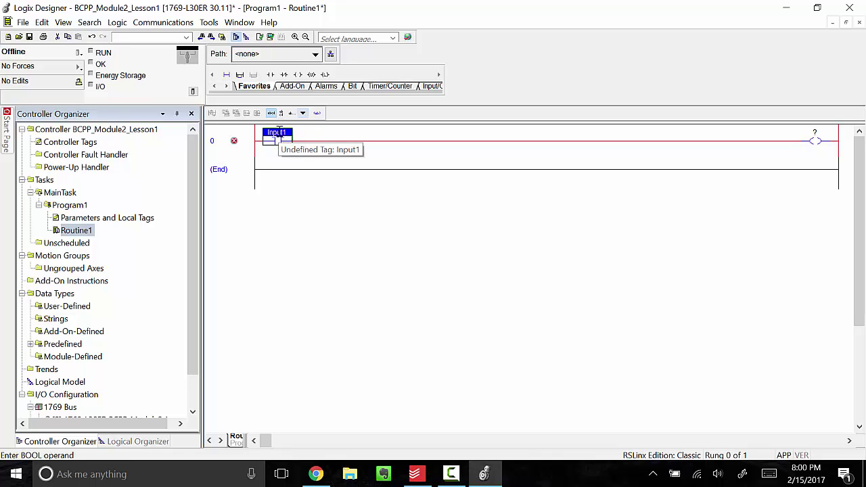
right_click(279, 134)
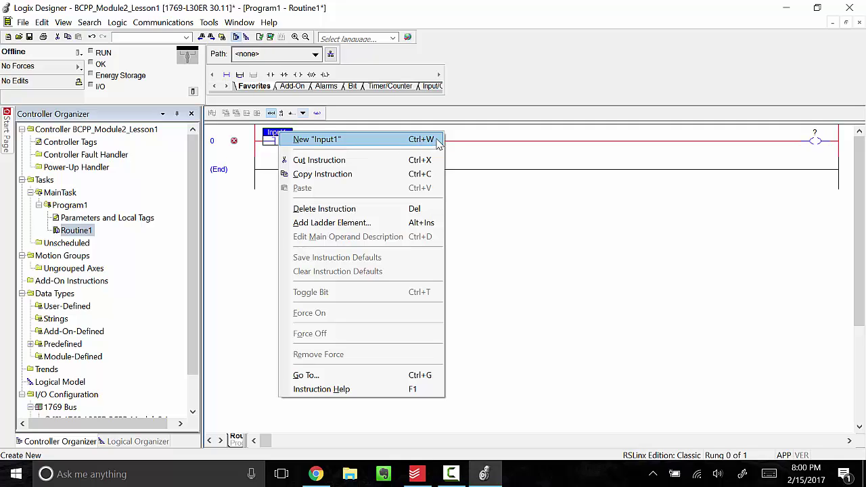
click(371, 140)
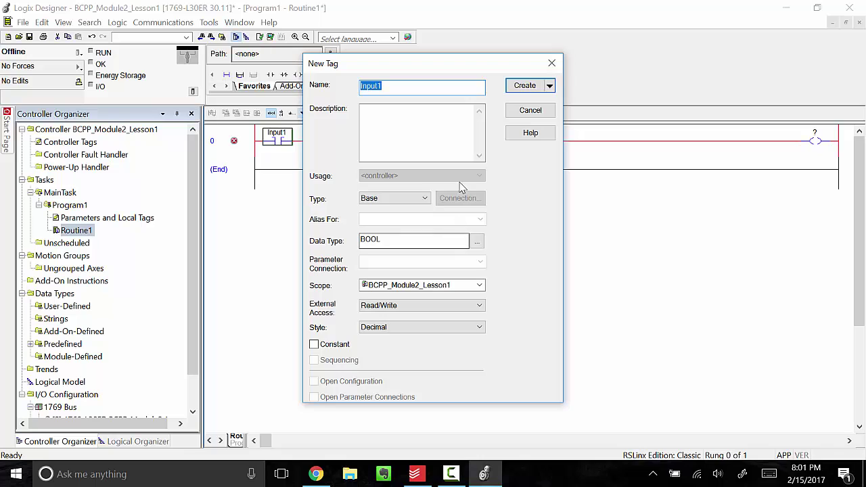
click(525, 86)
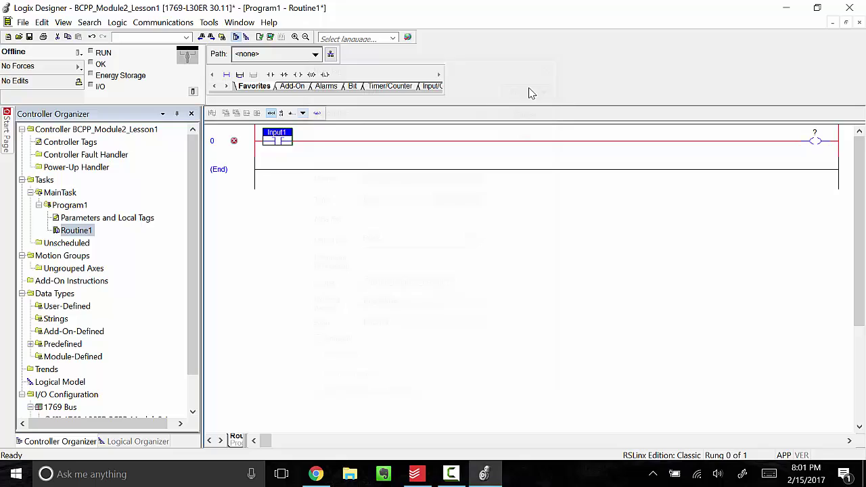
Step: Enter Output1 as the coil's operand and create the Output1 tag
drag(816, 137, 816, 138)
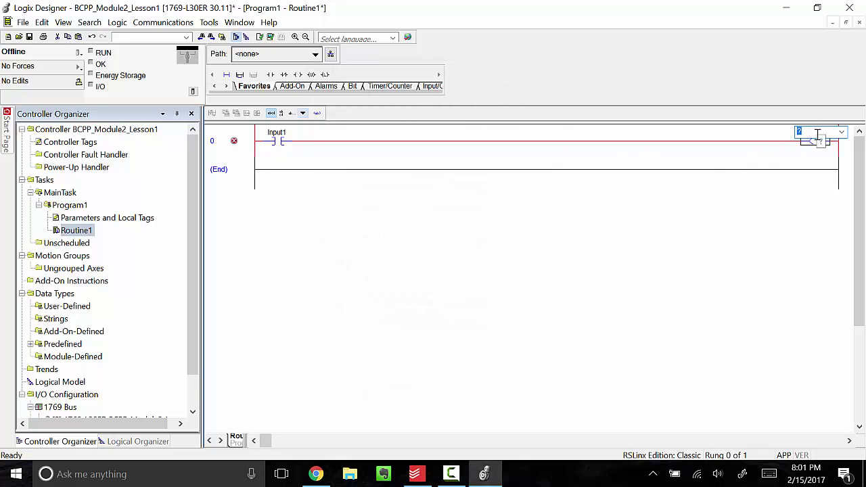
text(Out)
text(put)
text(1)
key(Return)
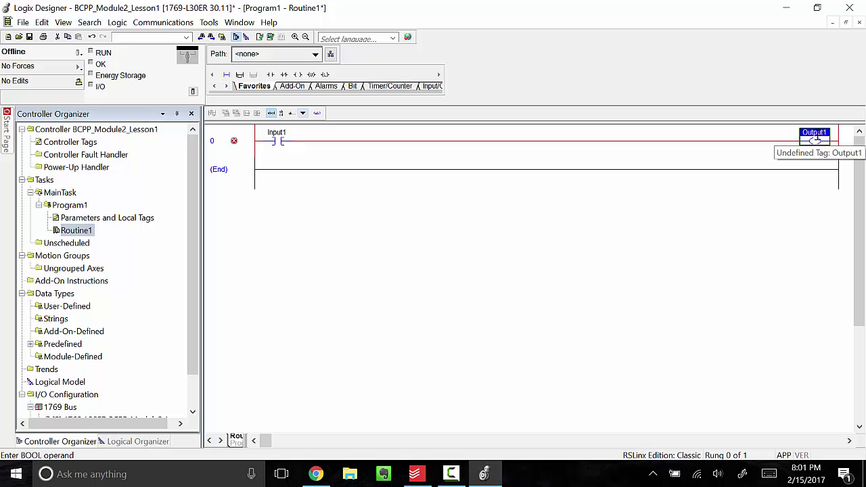
right_click(816, 139)
click(803, 144)
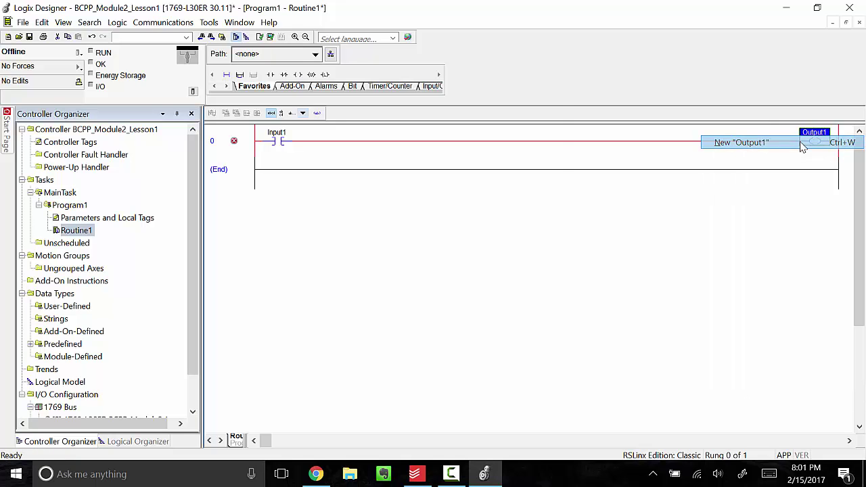
click(523, 86)
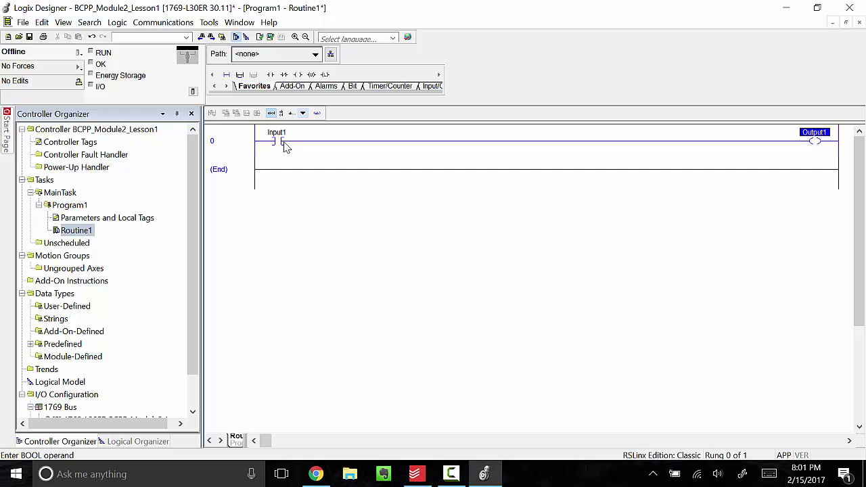
click(246, 148)
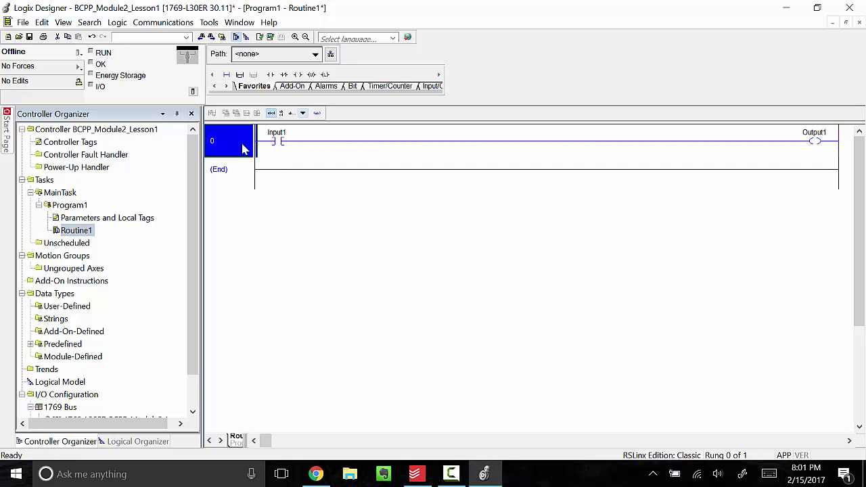